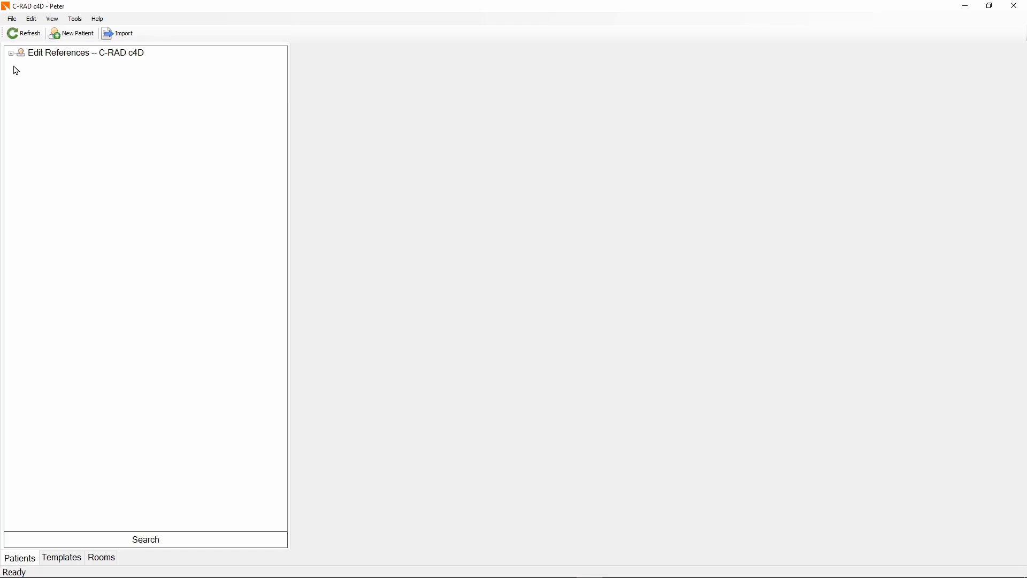
Open the 3D image of the External reference under the ladar site and start editing it.
left_click(15, 57)
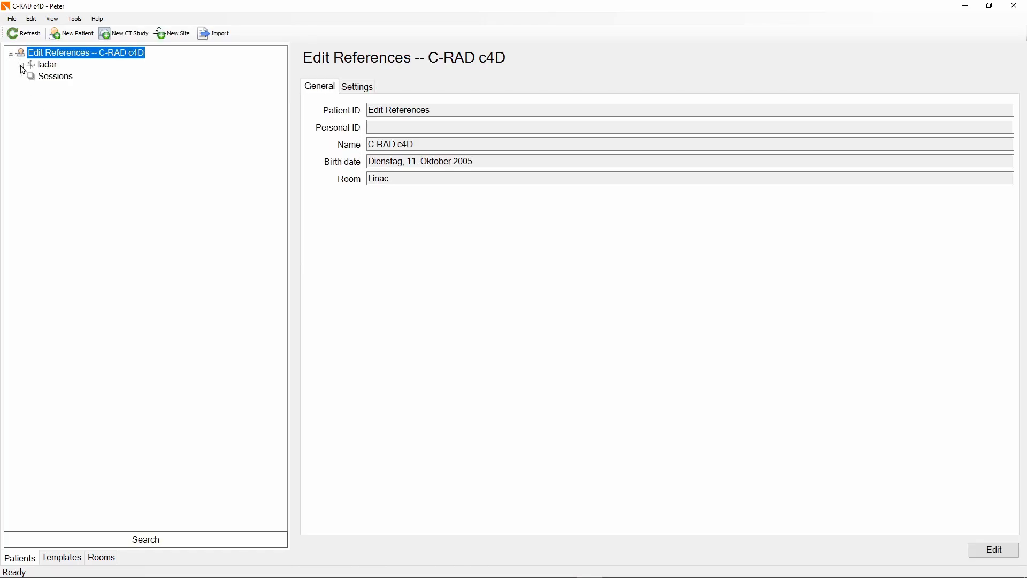
left_click(30, 68)
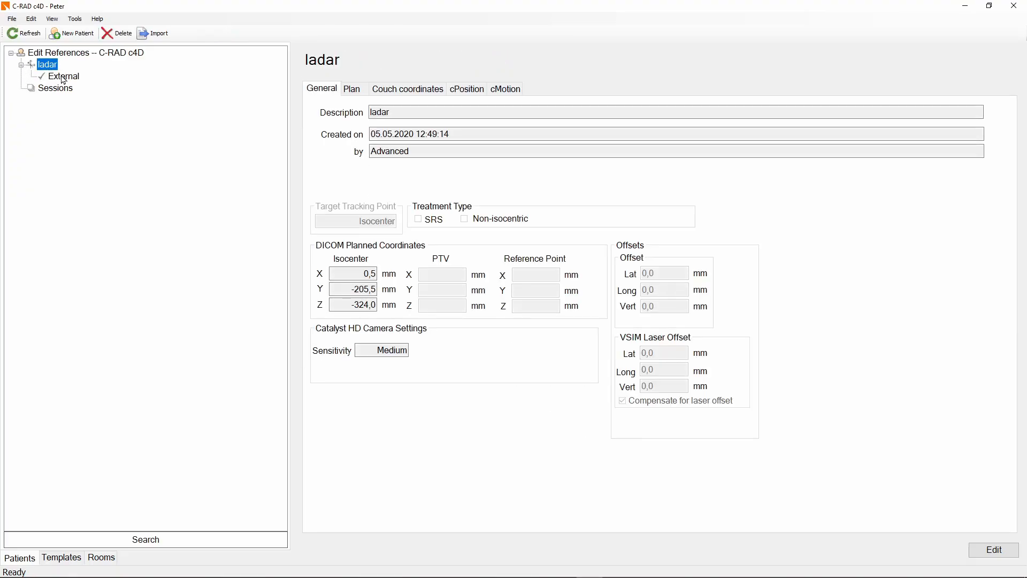
left_click(63, 77)
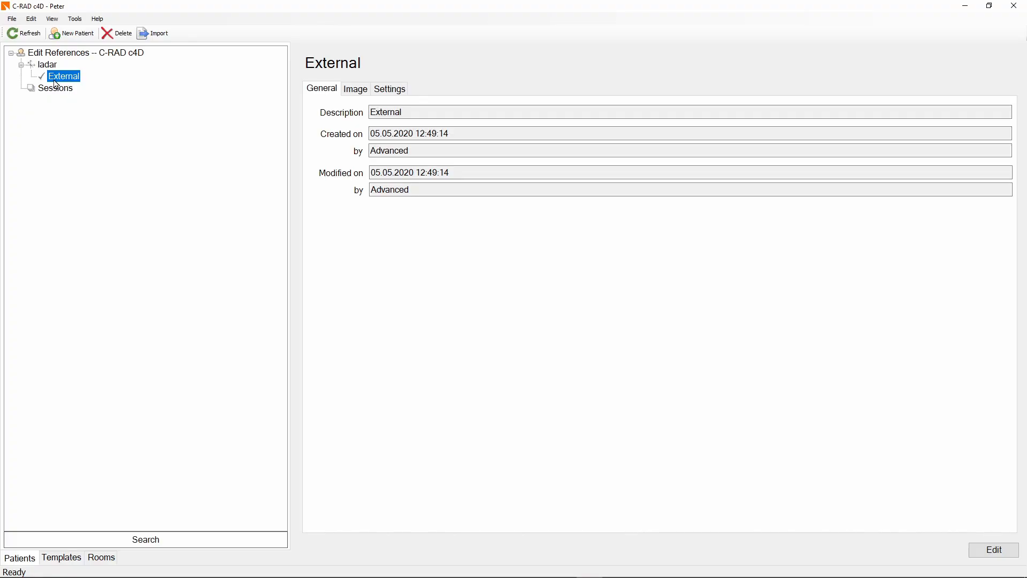
left_click(362, 94)
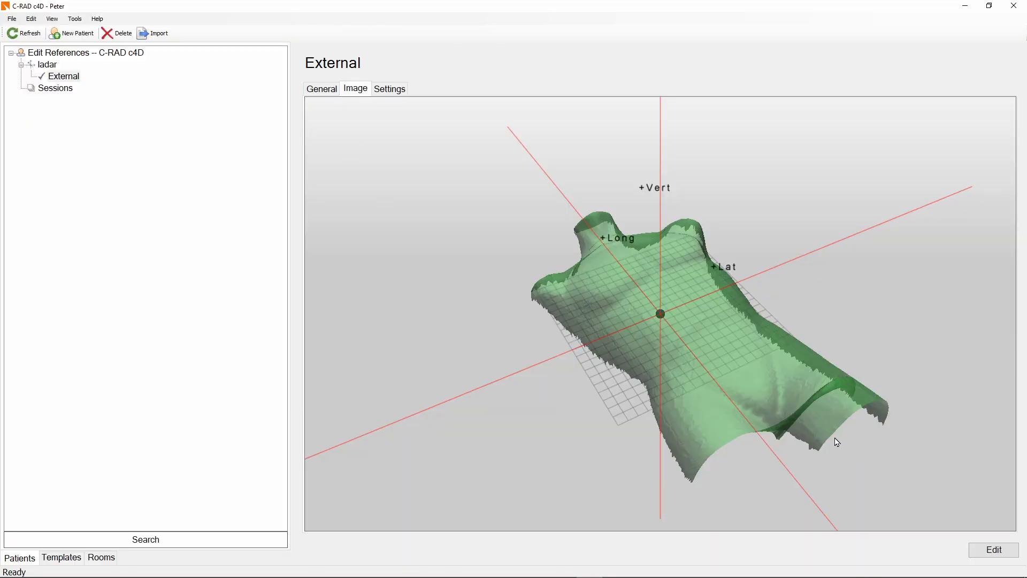
left_click_drag(880, 450, 535, 429)
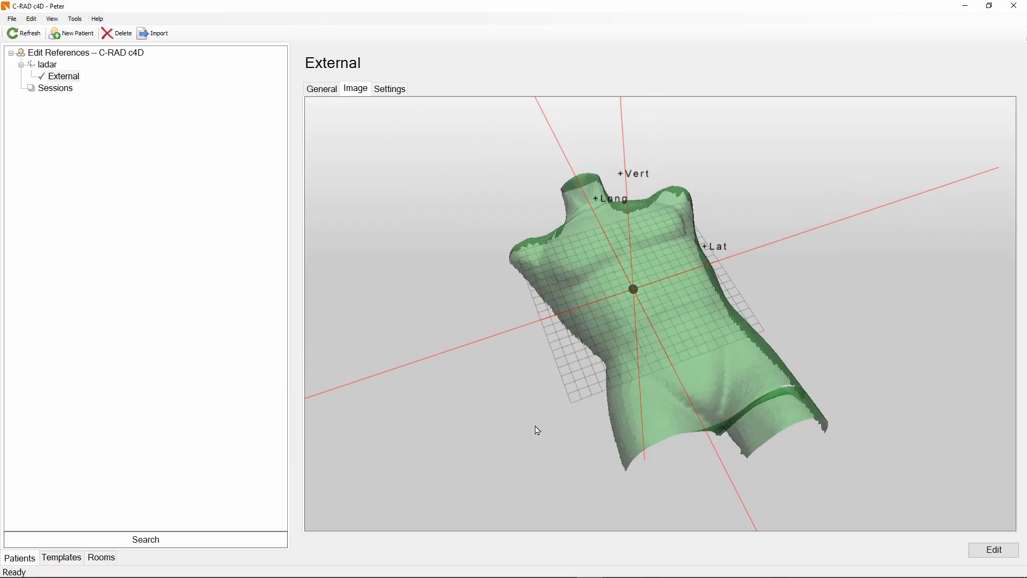
scroll(621, 333, "up", 3)
scroll(621, 333, "down", 4)
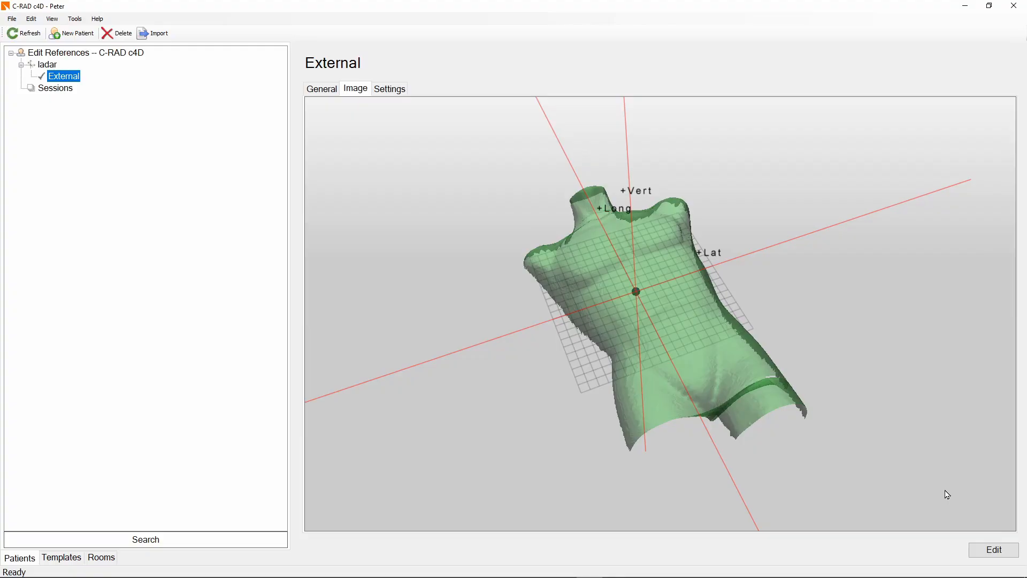
left_click(999, 553)
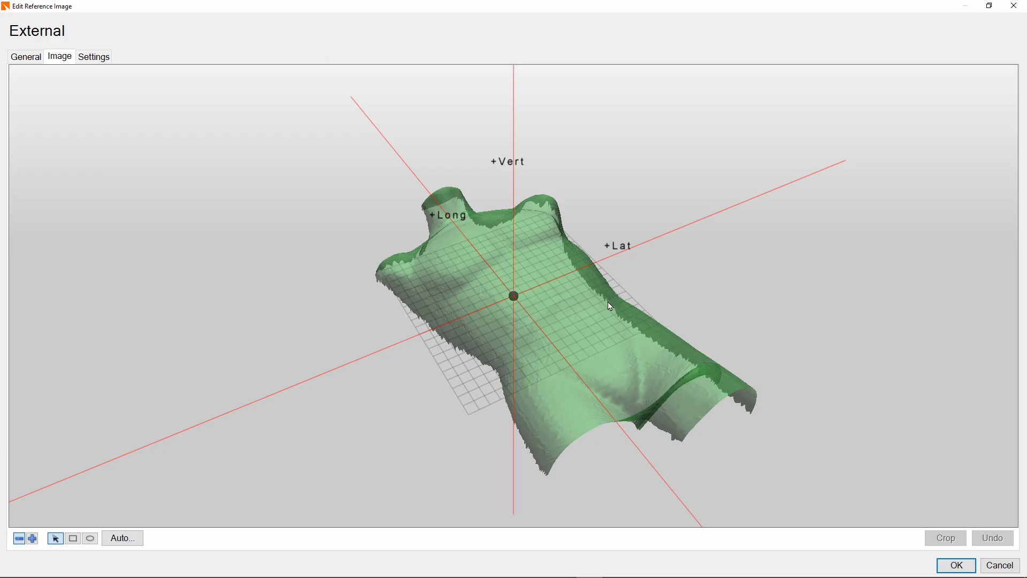
In removal mode, fit a rectangular selection over the longer thigh stump in front view and crop that area away.
left_click_drag(803, 392, 771, 370)
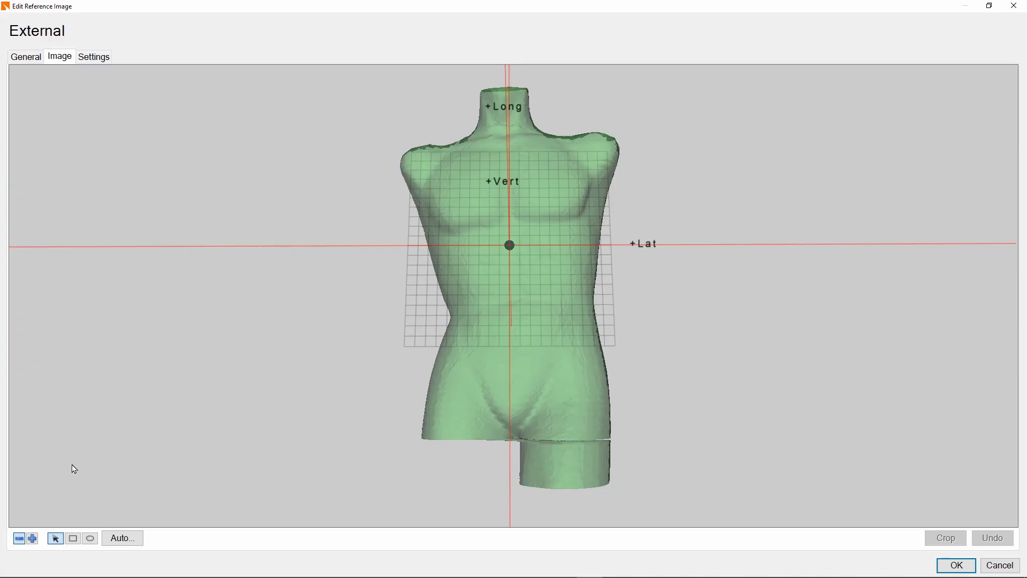
left_click(33, 542)
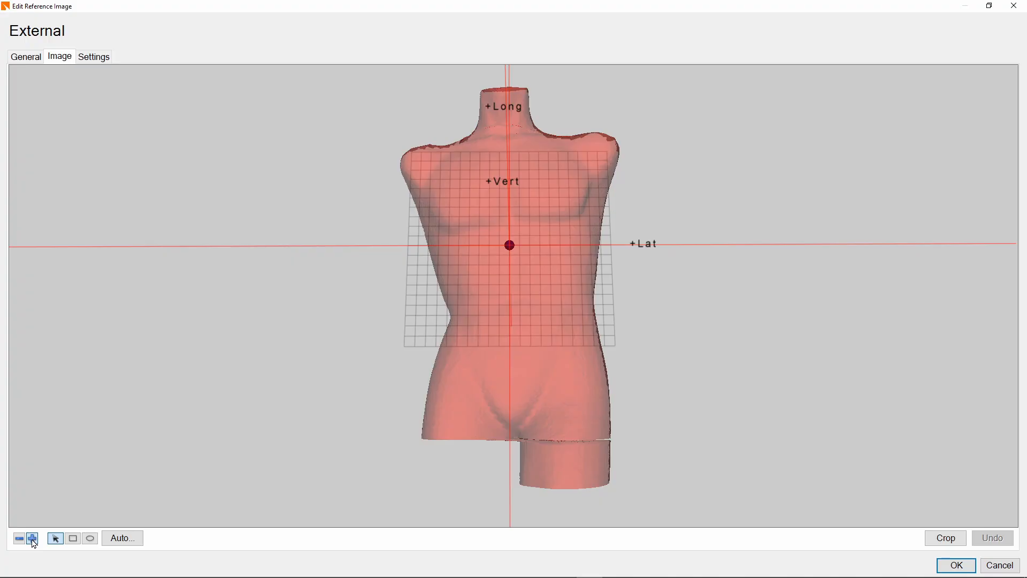
left_click(20, 539)
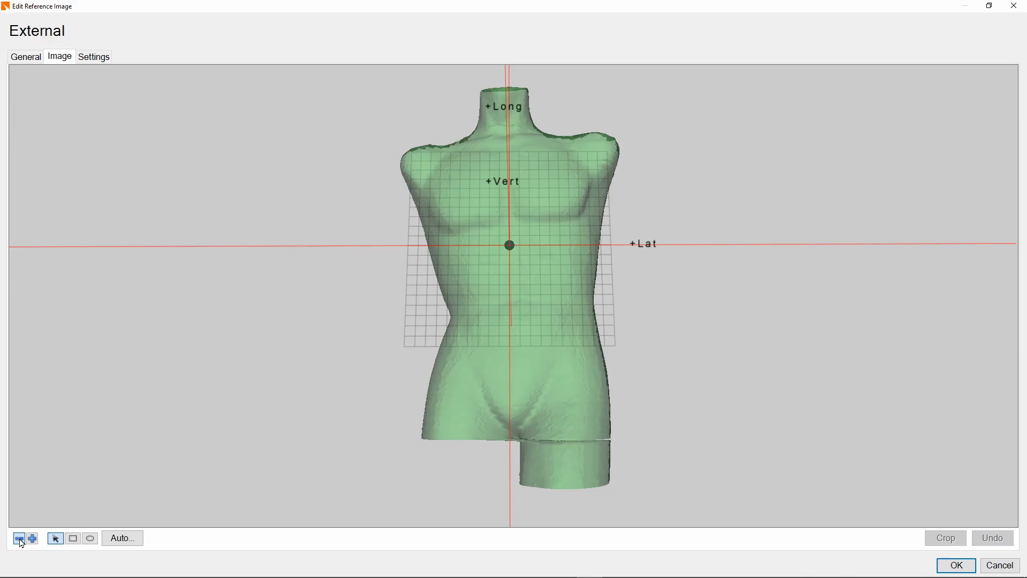
left_click(75, 540)
left_click_drag(491, 302, 482, 311)
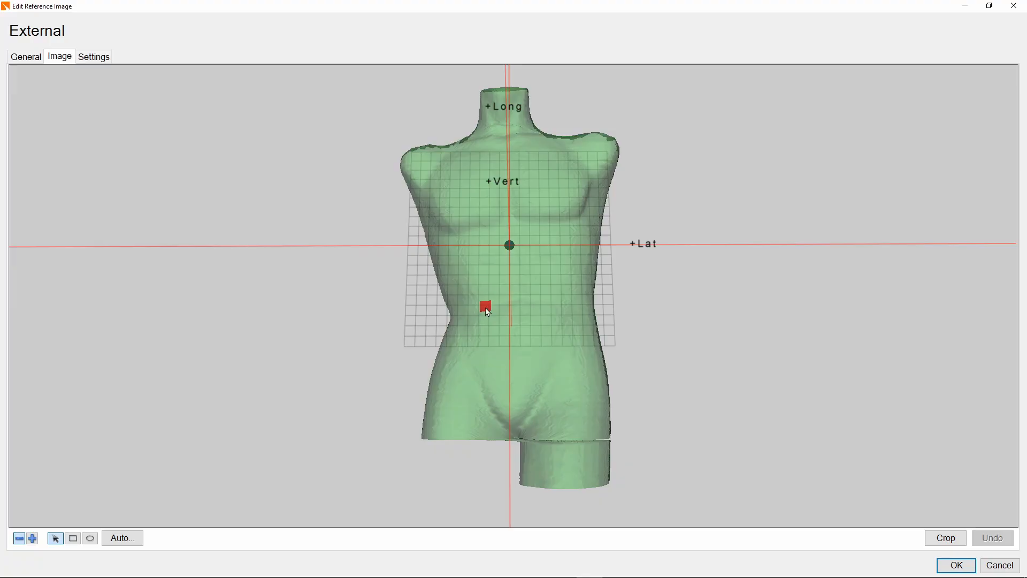
left_click_drag(486, 308, 487, 294)
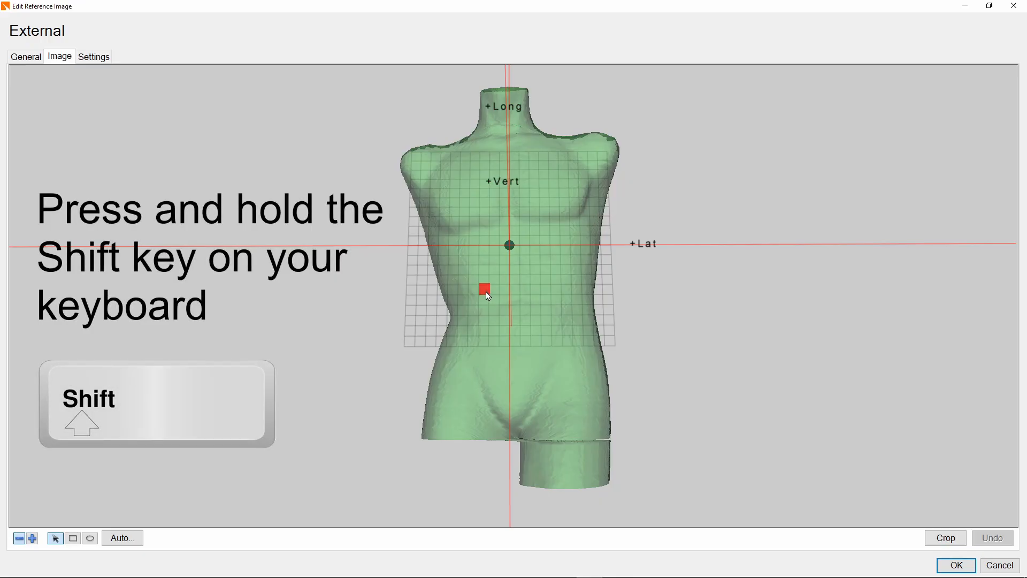
left_click_drag(488, 294, 538, 327, "shift")
mouse_move(569, 446)
left_mouse_down()
mouse_move(569, 459)
mouse_move(525, 454)
mouse_move(536, 447)
mouse_move(528, 446)
left_mouse_up()
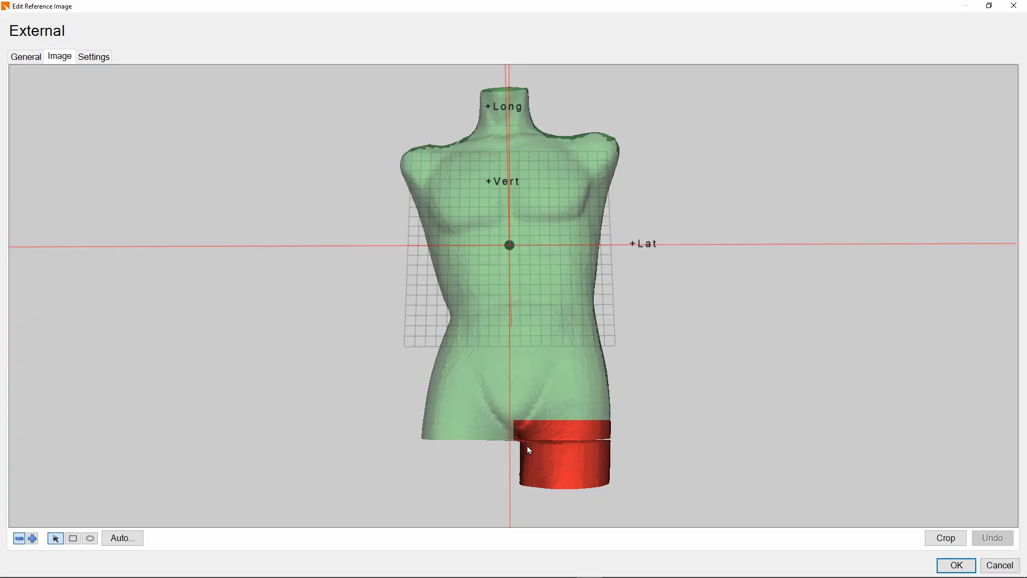
left_click(952, 545)
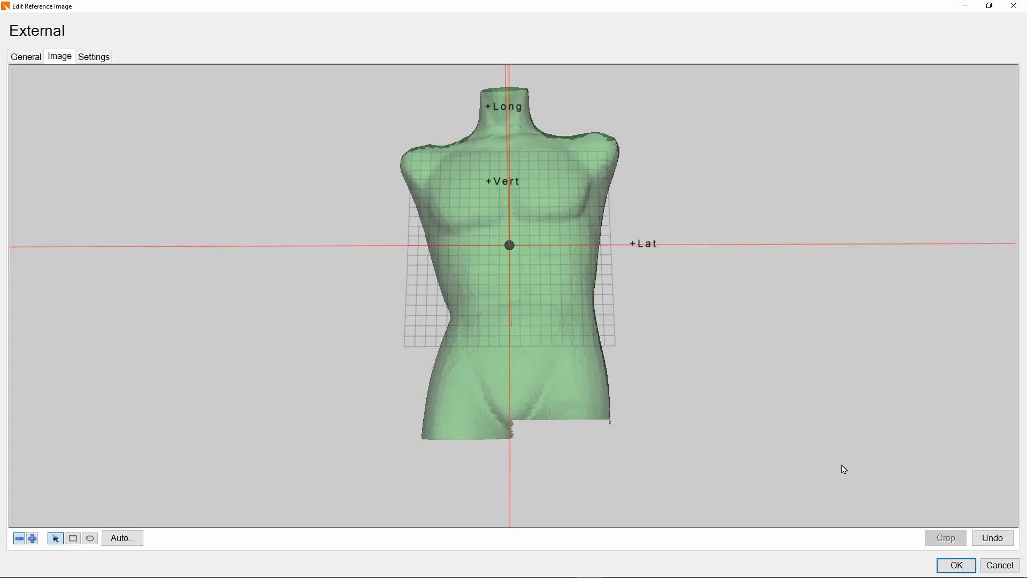
Create an elliptical selection on the torso surface, move it over the groin and resize it to cover that area.
left_click_drag(819, 462, 840, 477)
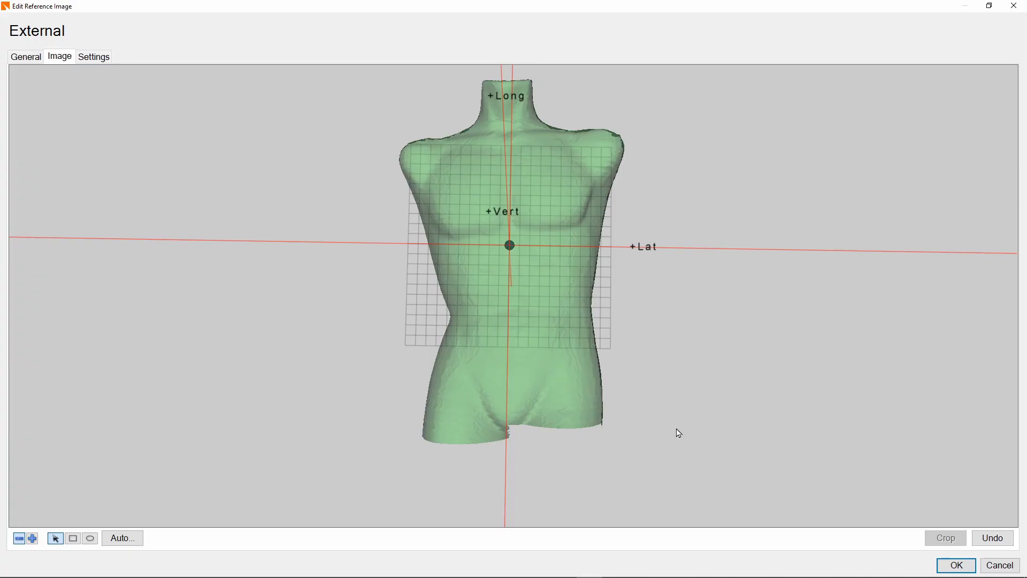
left_click(91, 539)
left_click(464, 210)
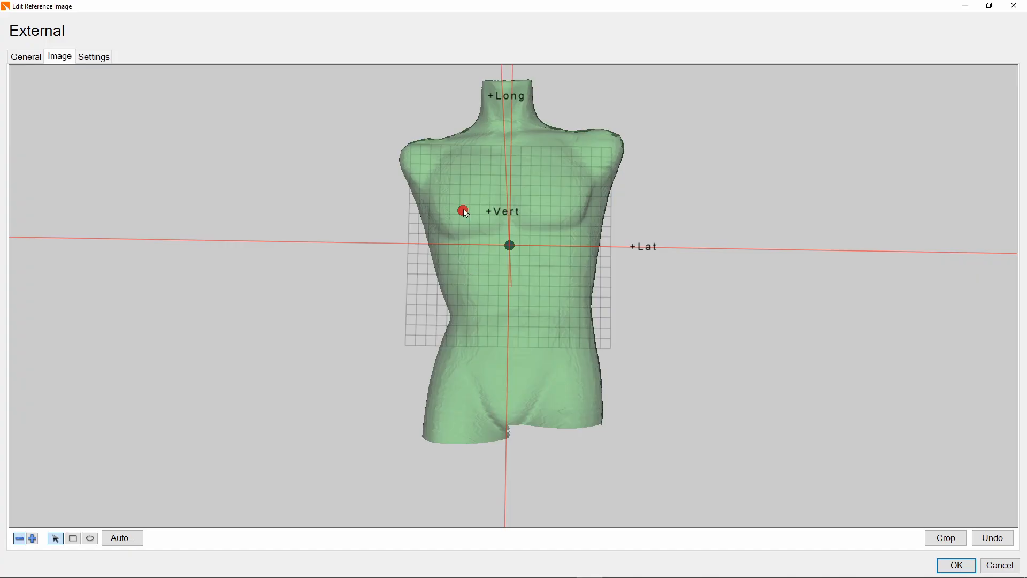
left_click_drag(467, 213, 470, 169)
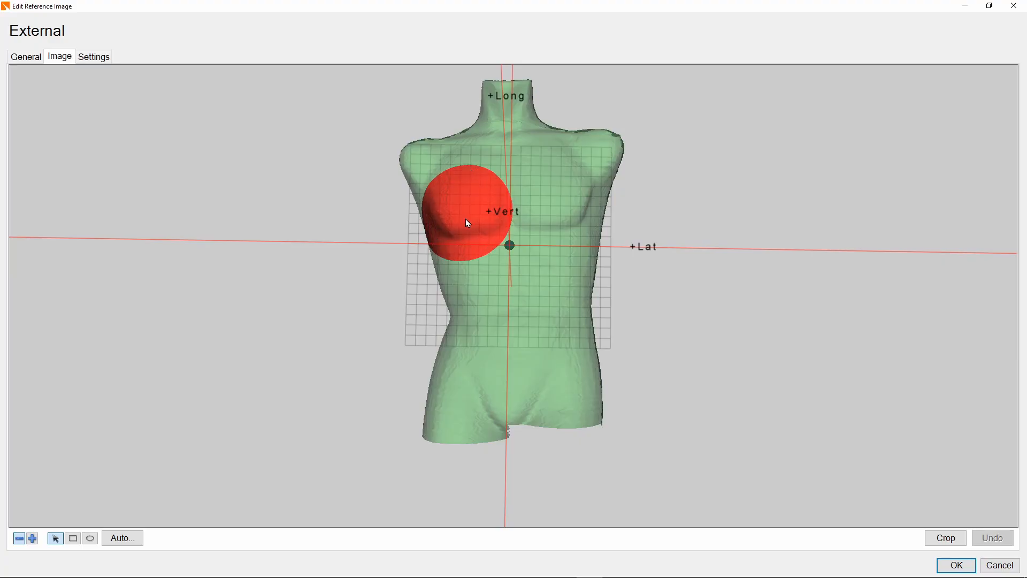
mouse_move(468, 221)
left_mouse_down()
mouse_move(510, 299)
mouse_move(510, 395)
left_mouse_up()
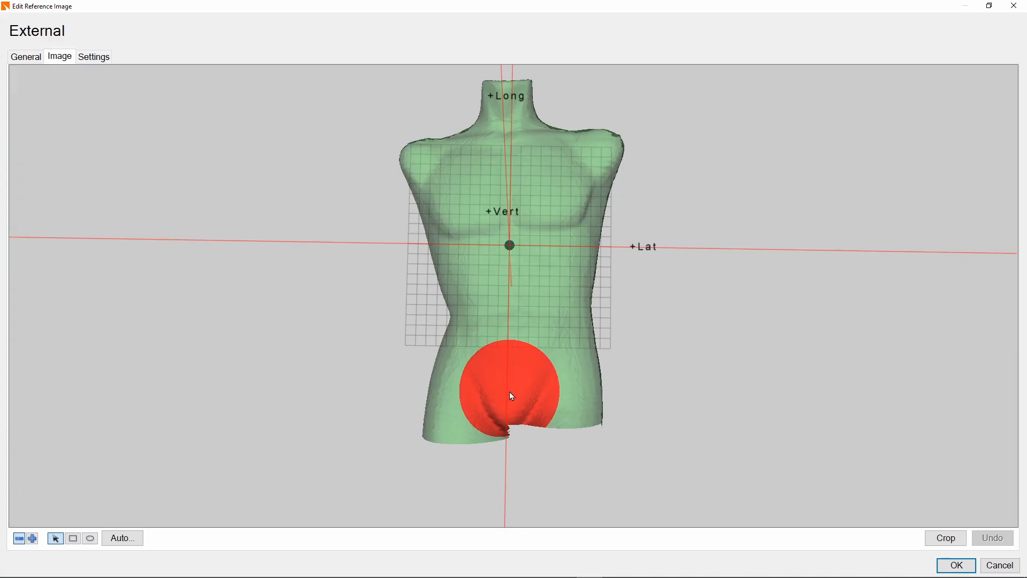
left_click_drag(505, 342, 509, 405)
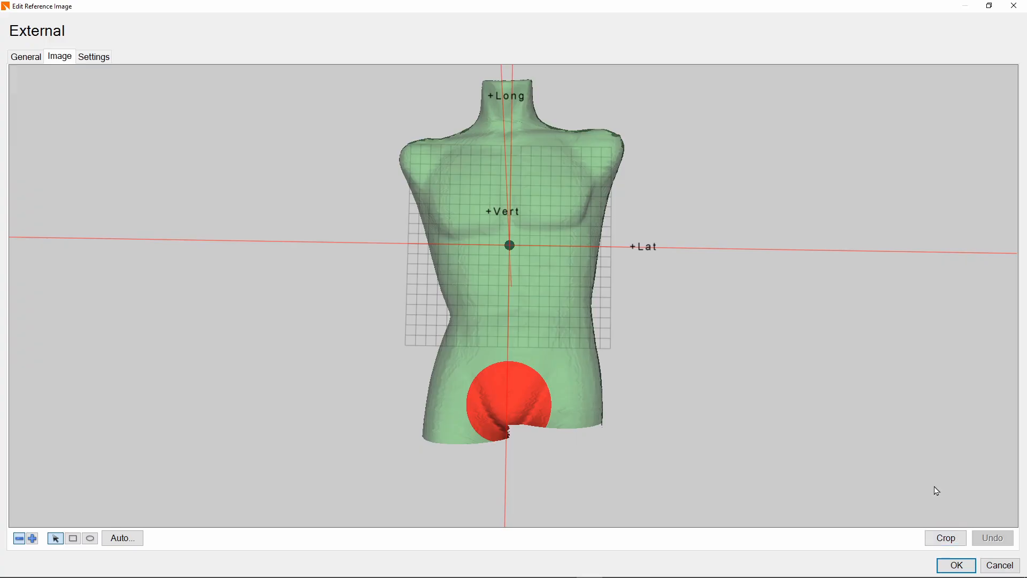
Add a second elliptical selection and enlarge it over the chest on the +Lat side.
left_click(90, 540)
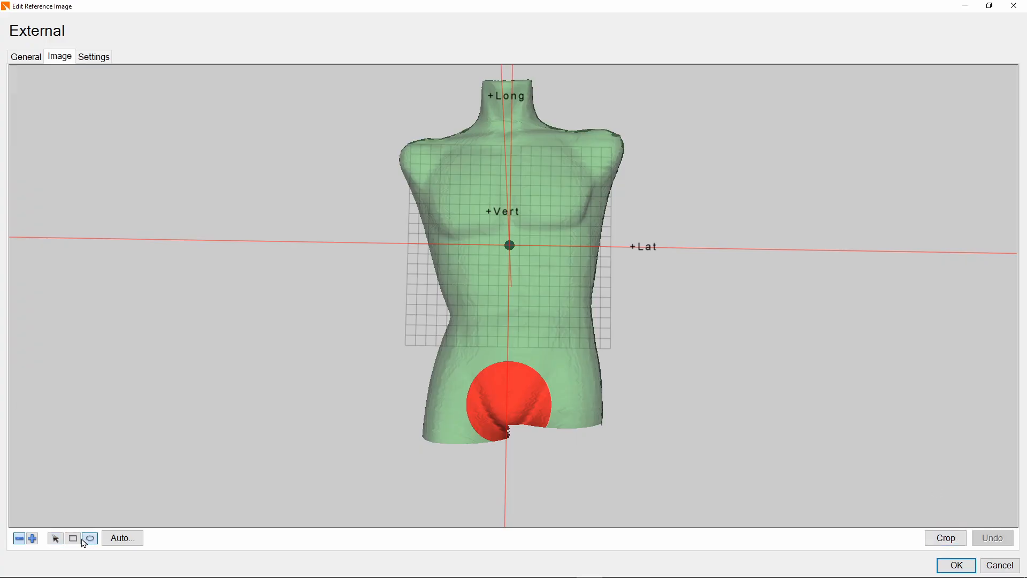
left_click(559, 208)
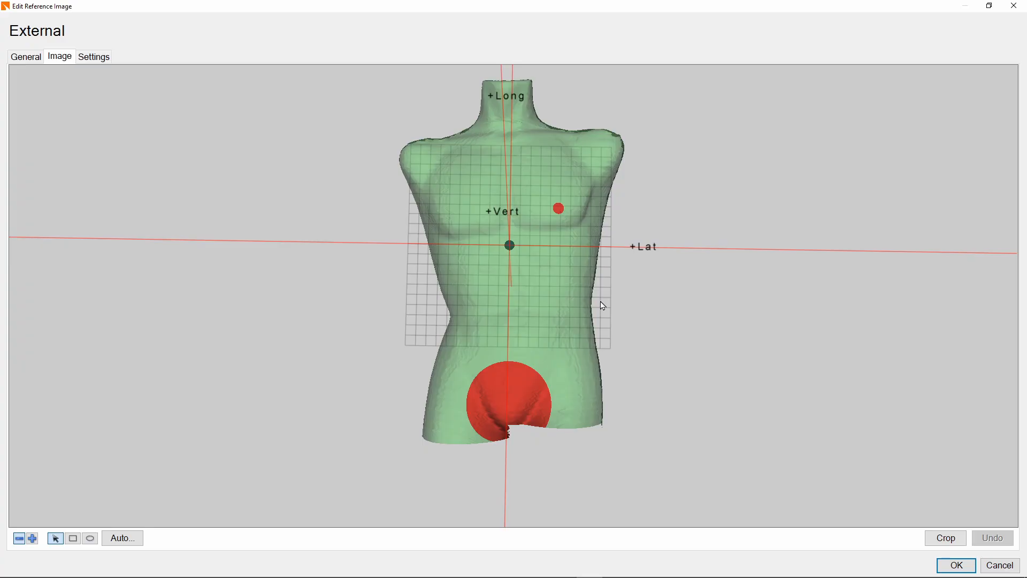
left_click_drag(557, 204, 545, 174)
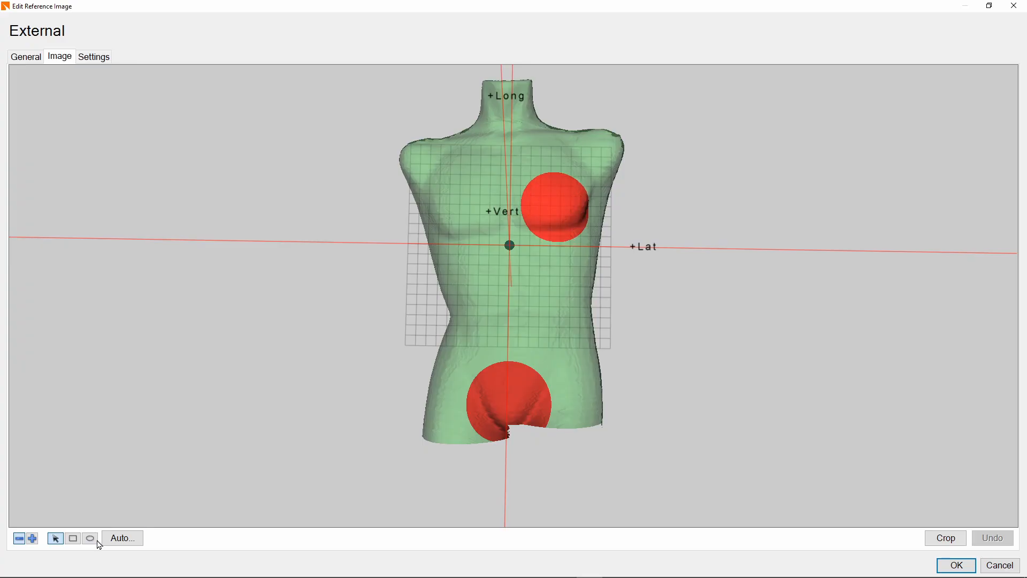
Add a third elliptical selection, move it up to cover the neck, and crop away all selected areas.
left_click(90, 539)
left_click(519, 304)
left_click_drag(523, 307, 486, 245)
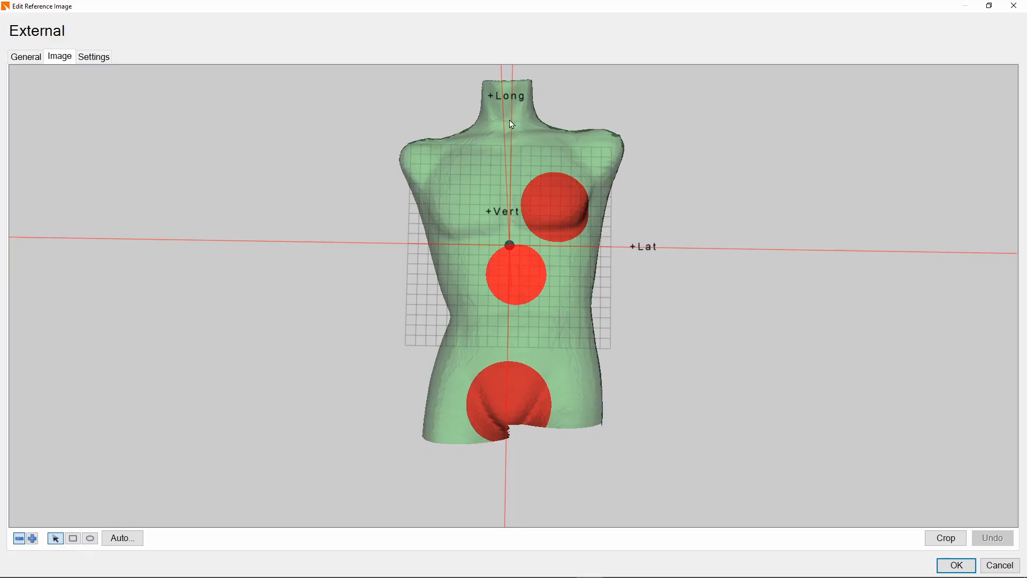
left_click_drag(509, 114, 507, 134)
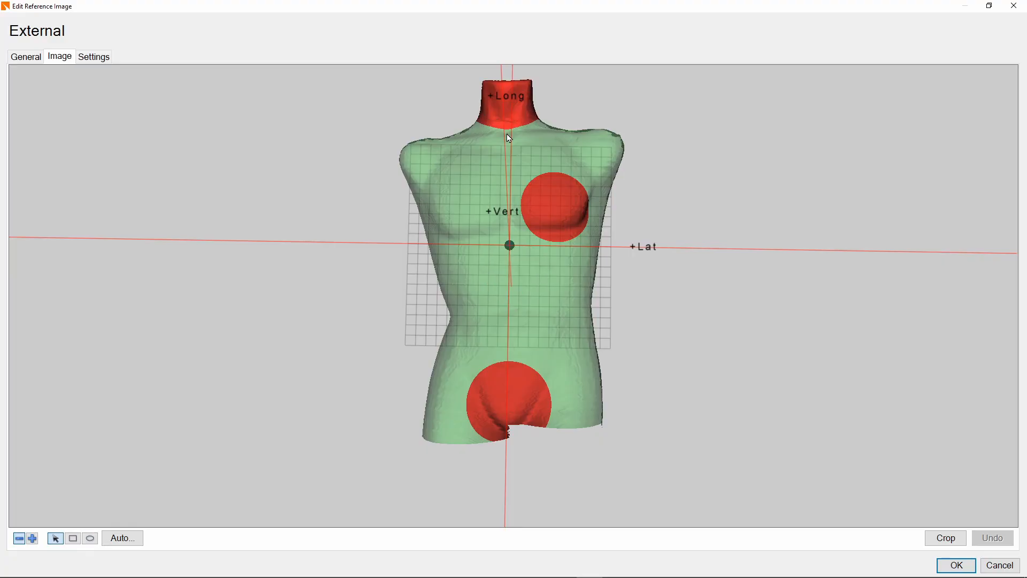
left_click(947, 538)
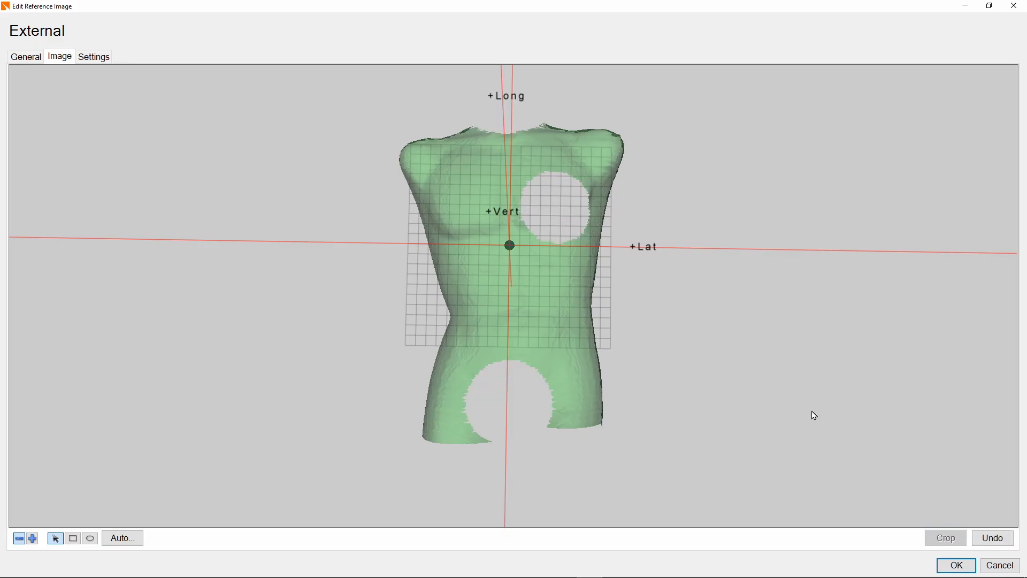
Undo the last crop and clear the elliptical selections on the neck, chest and groin.
mouse_move(814, 415)
middle_mouse_down()
mouse_move(821, 378)
mouse_move(815, 424)
middle_mouse_up()
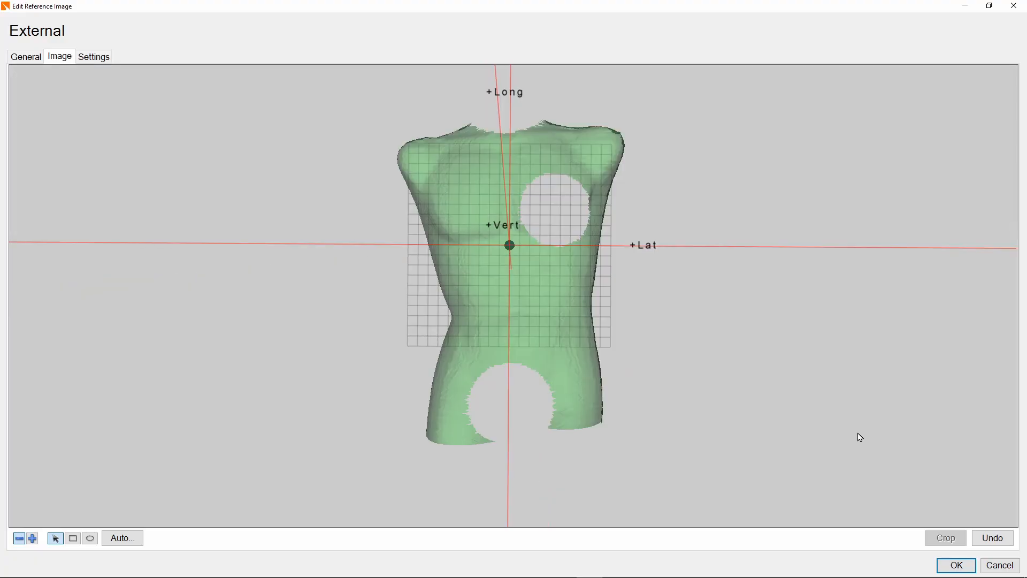
left_click(992, 539)
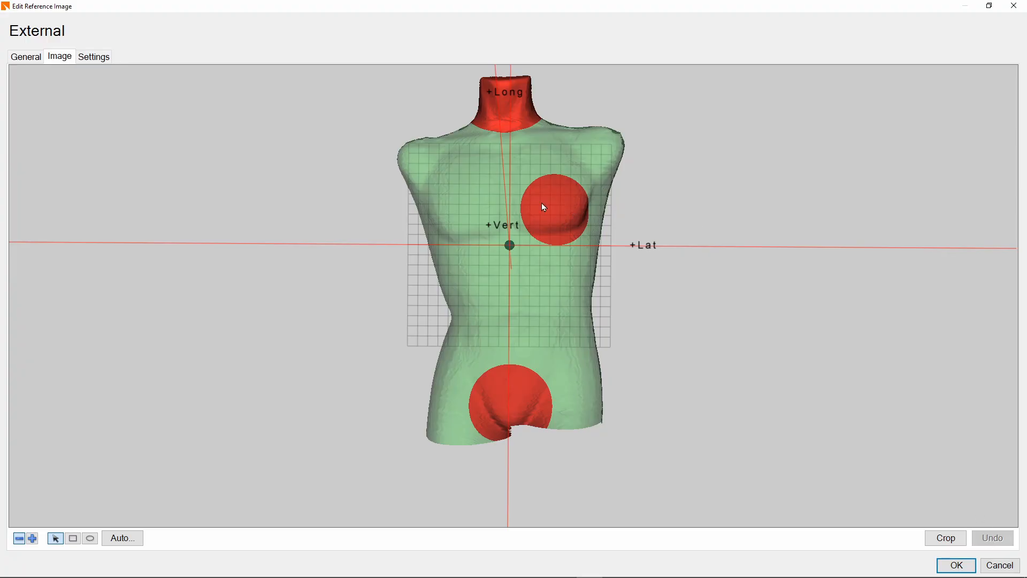
left_click(512, 107)
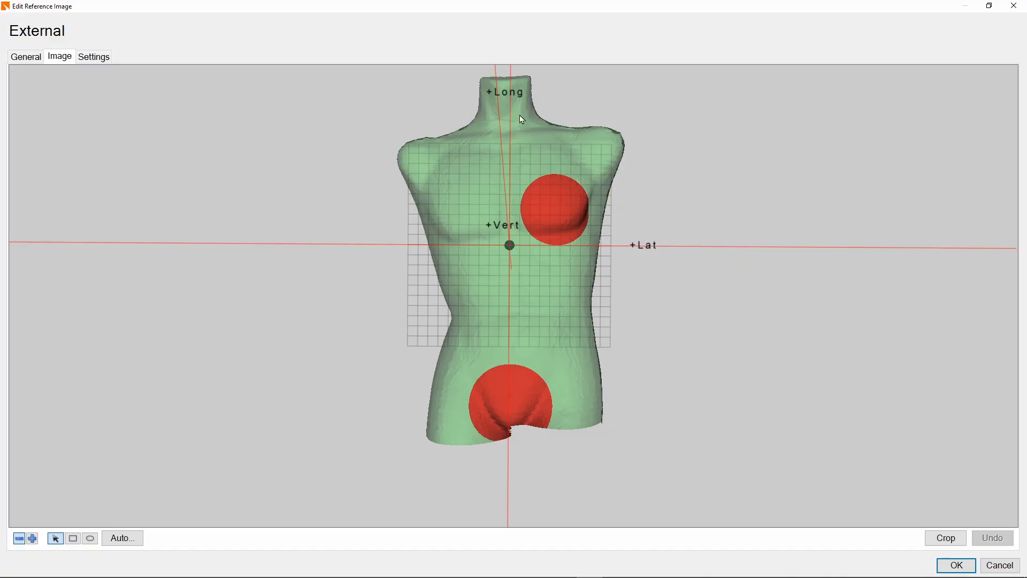
left_click(558, 201)
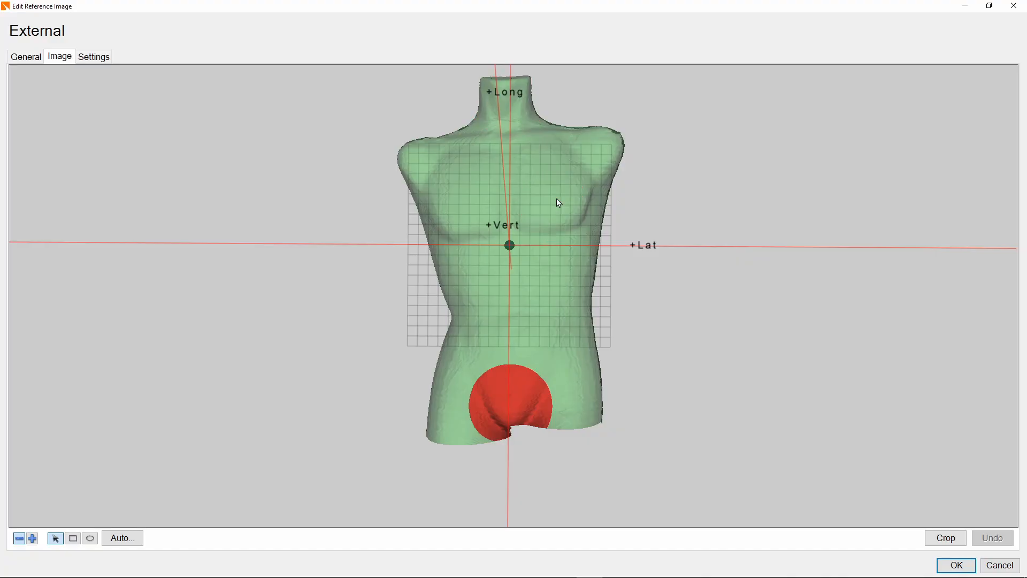
left_click(514, 380)
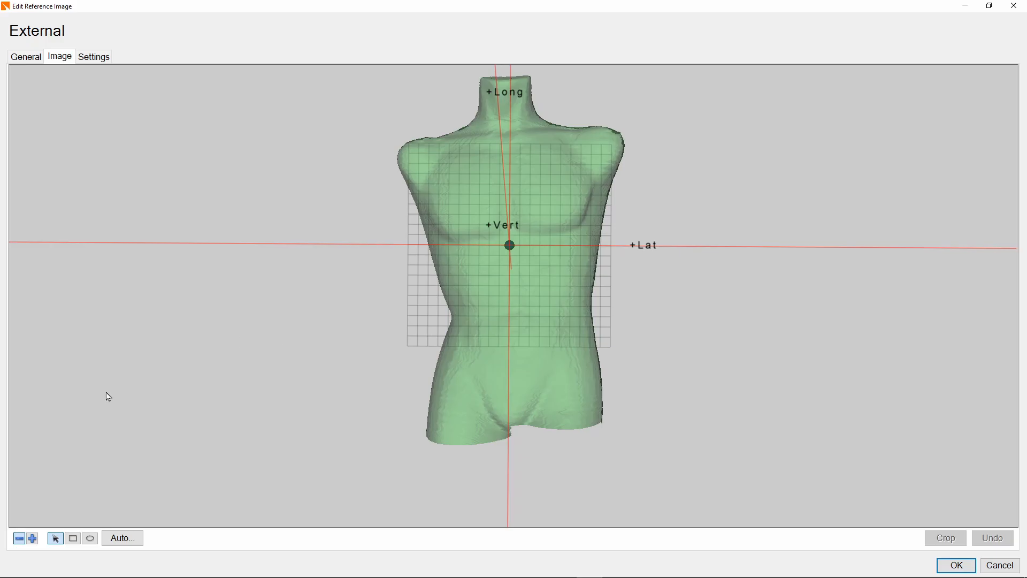
In keep mode, stretch a rectangular selection across the torso from upper chest to hips and crop the surface to it.
left_click(33, 538)
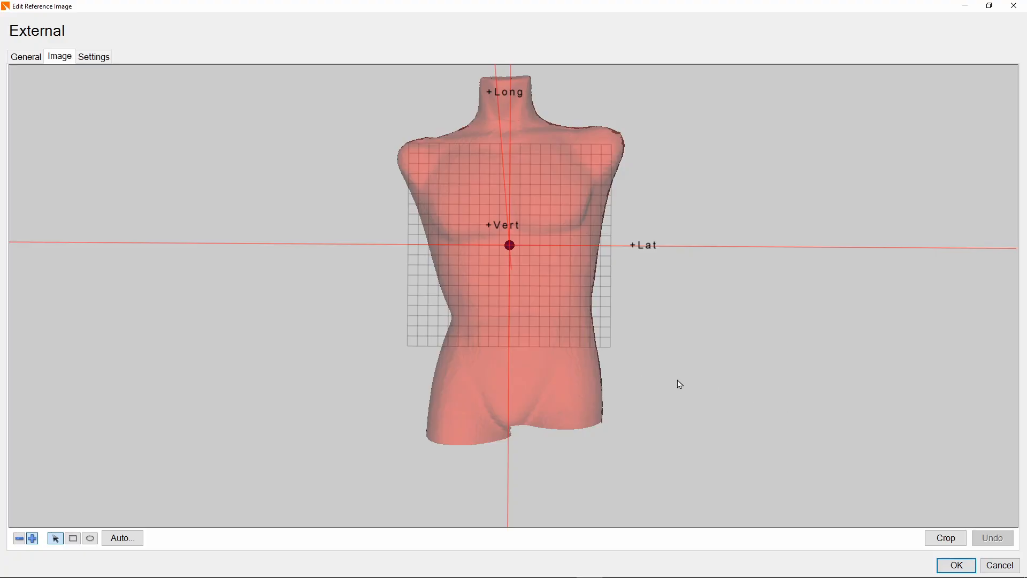
left_click(73, 539)
left_click(520, 285)
left_click_drag(525, 278, 430, 291)
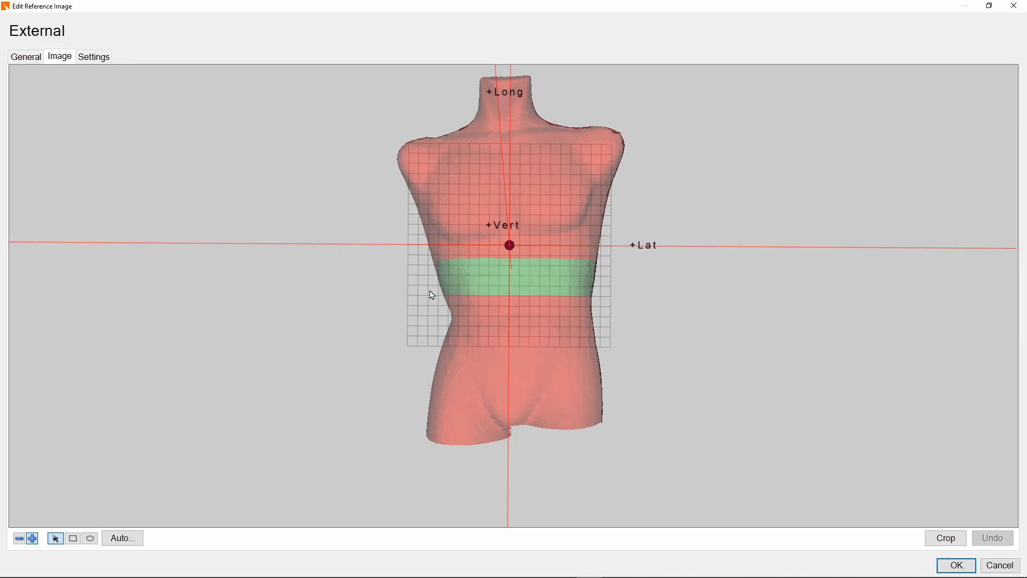
left_click_drag(451, 290, 629, 284)
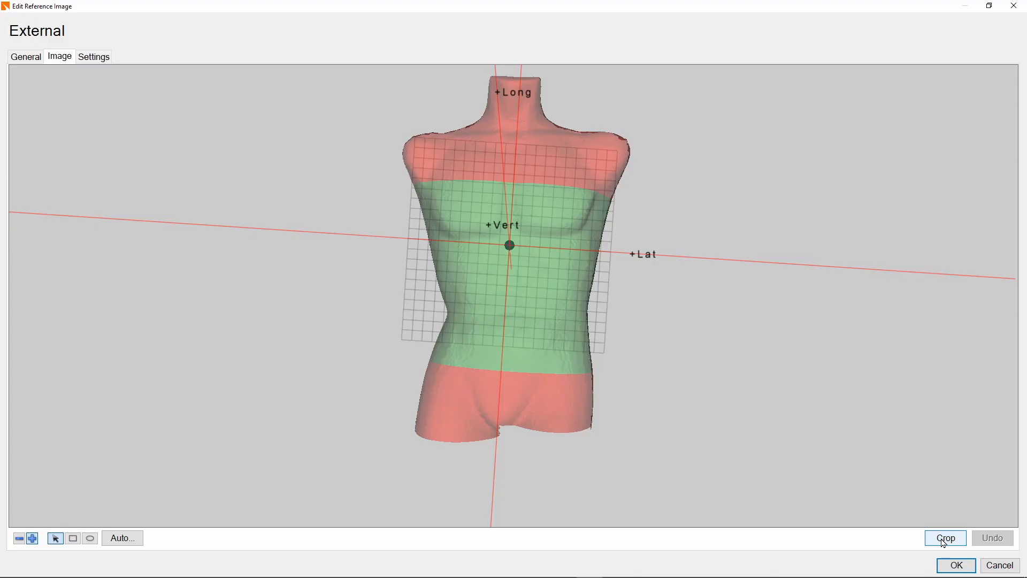
left_click(945, 539)
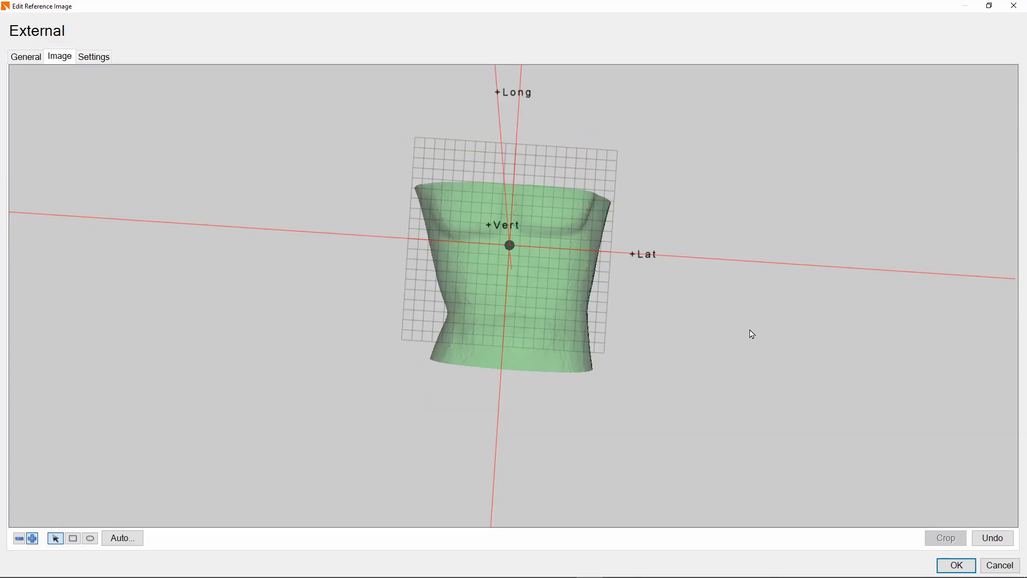
left_click_drag(763, 343, 724, 292)
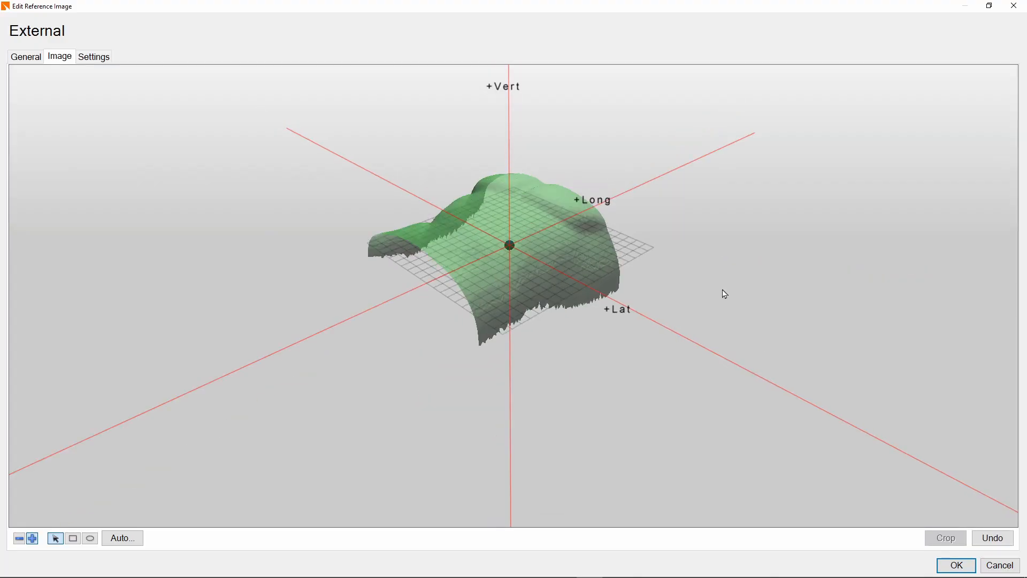
Save the cropped surface and display the External2 reference image in the patient tree.
left_click(958, 566)
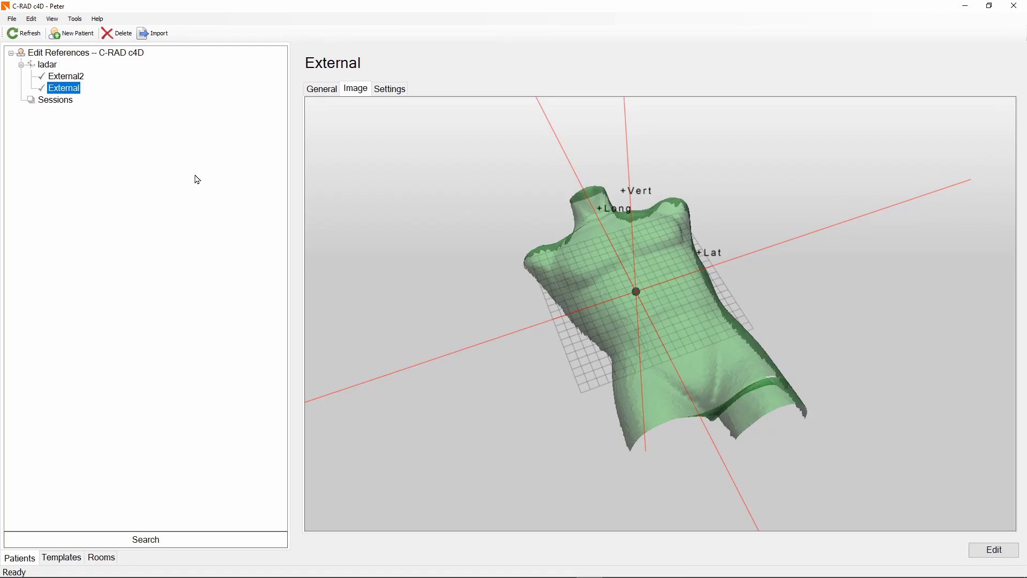
left_click(69, 79)
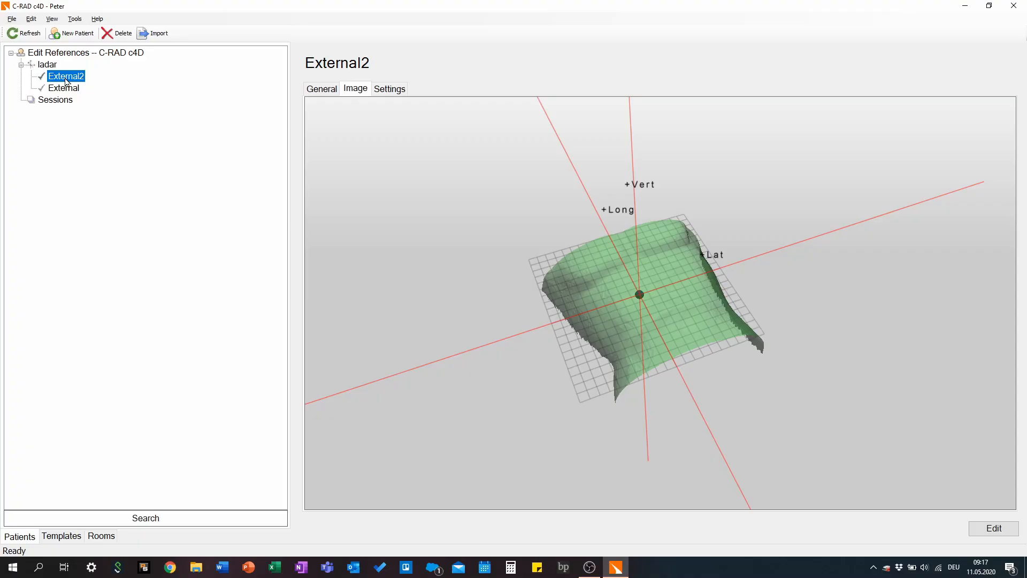
Move the External reference image above External2 in the patient's reference list.
left_click(64, 90)
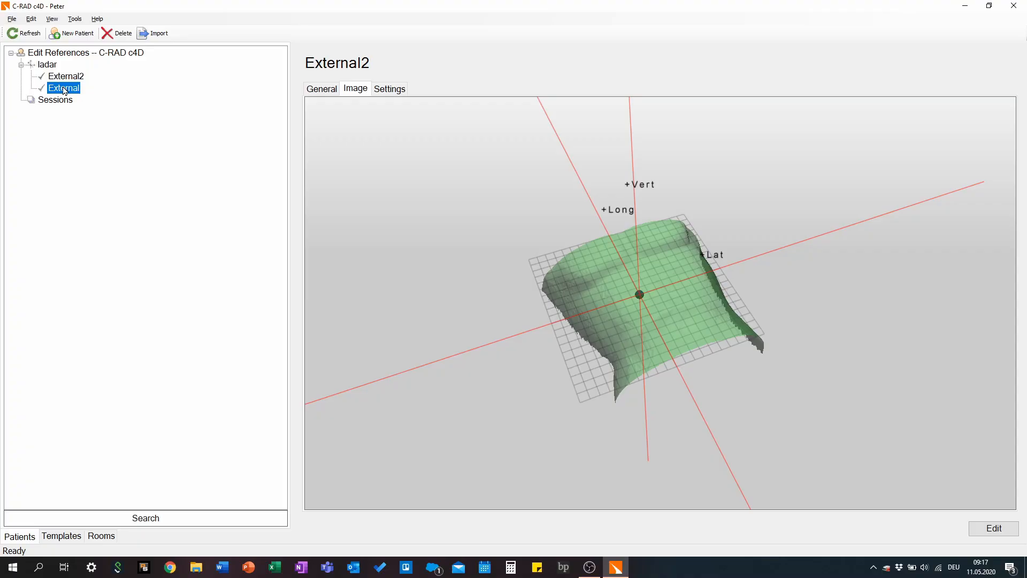
left_click(33, 20)
left_click(38, 30)
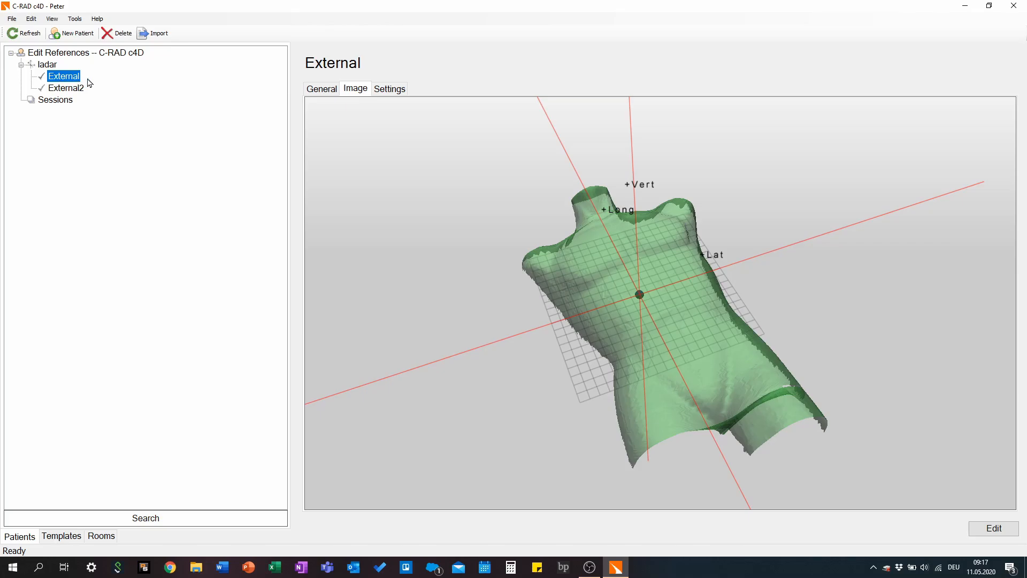
Select the External2 reference image and move it back to first place in the reference list.
left_click(68, 88)
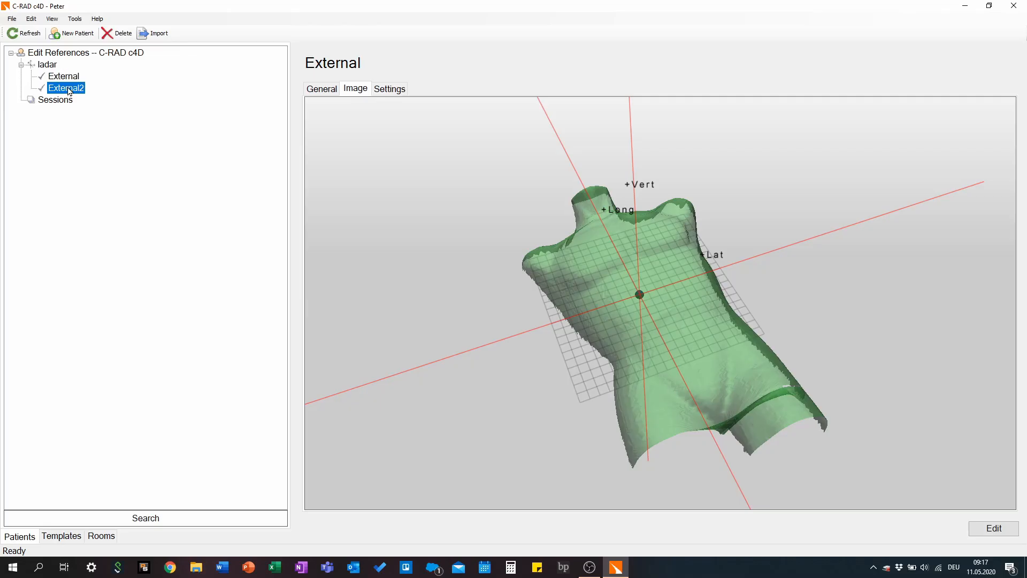
left_click(31, 19)
left_click(35, 31)
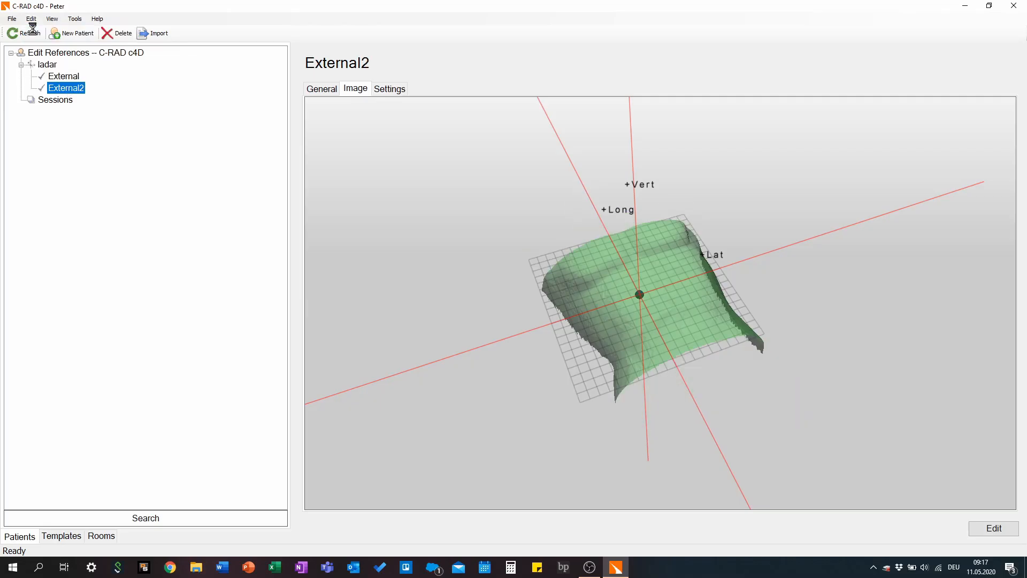